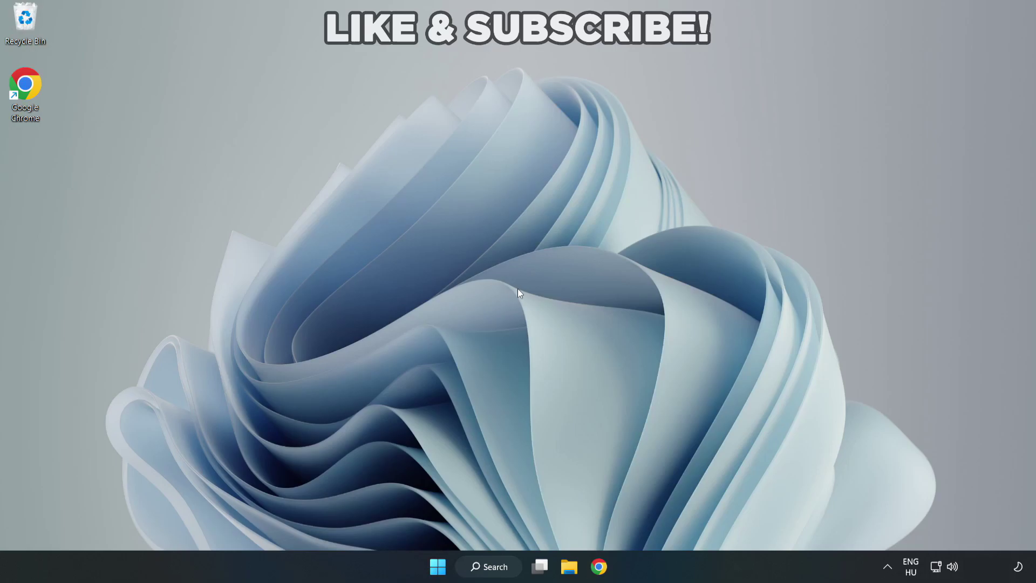
# Search Windows for 'device manager' and launch Device Manager from the results.
pyautogui.click(493, 569)
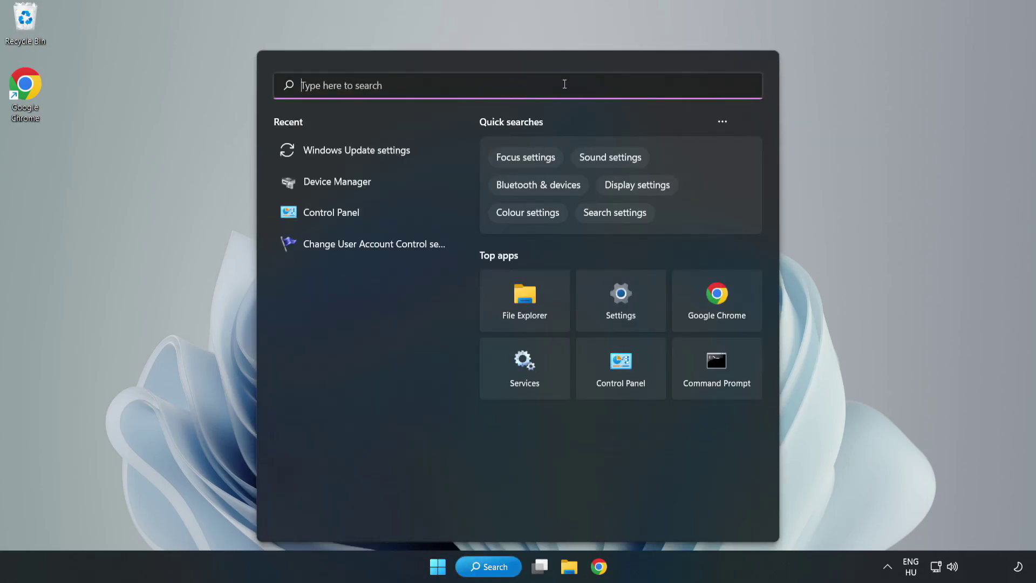
pyautogui.write('device')
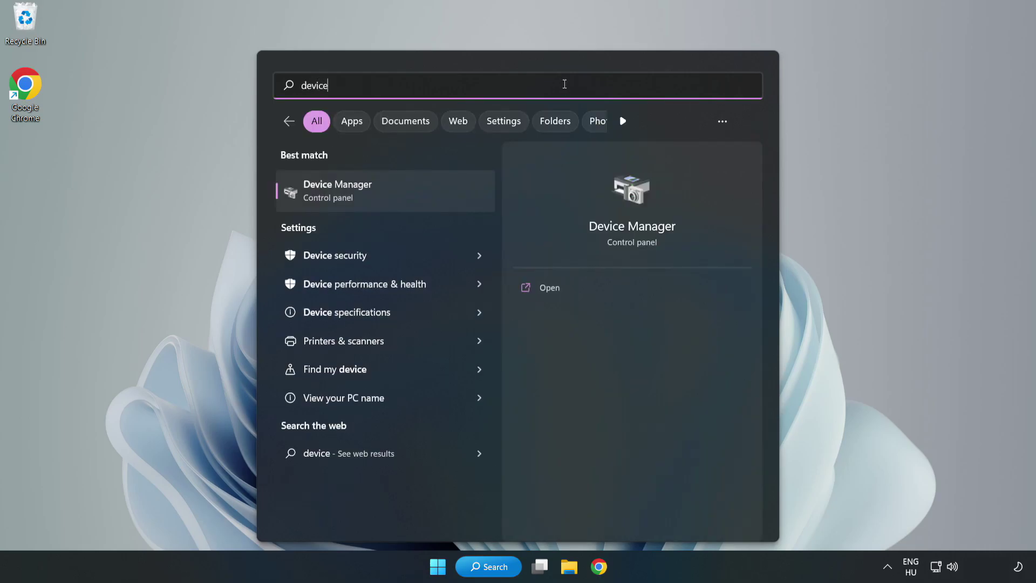
pyautogui.write(' manager')
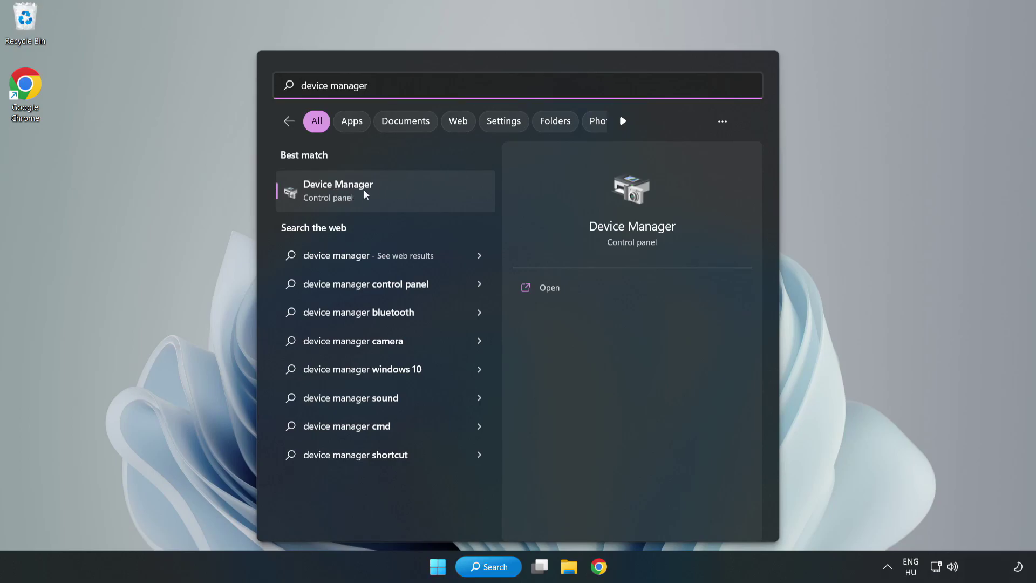
pyautogui.click(384, 196)
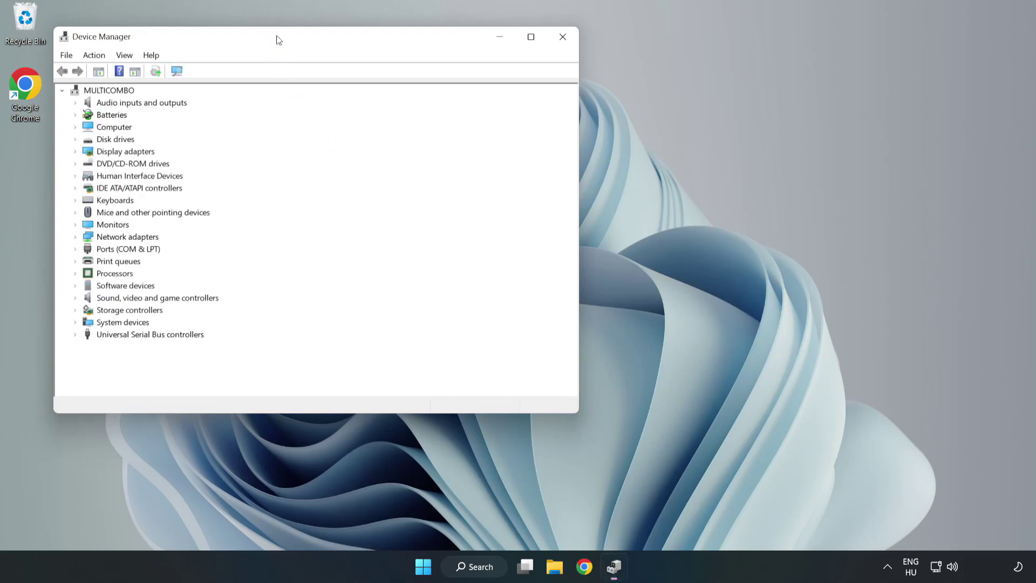
# Search automatically for a newer VMware SVGA 3D display driver, then close Device Manager.
pyautogui.moveTo(278, 38); pyautogui.dragTo(463, 93)
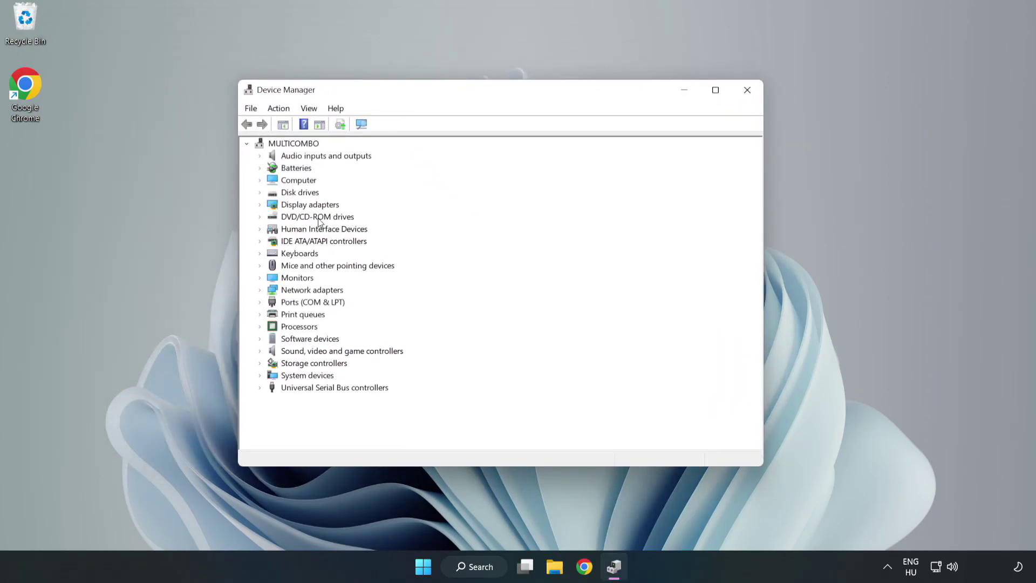
pyautogui.click(276, 209)
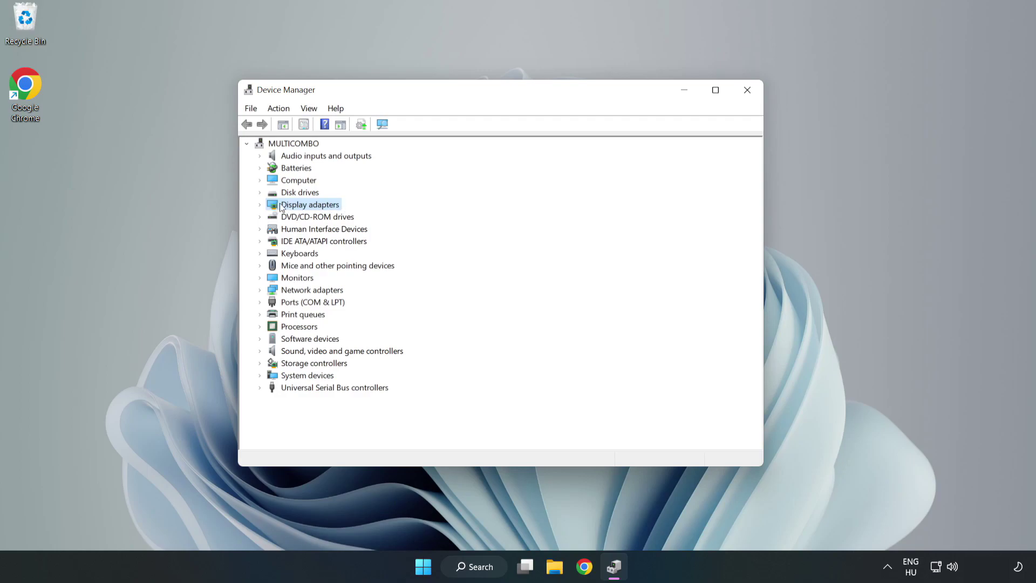
pyautogui.click(260, 205)
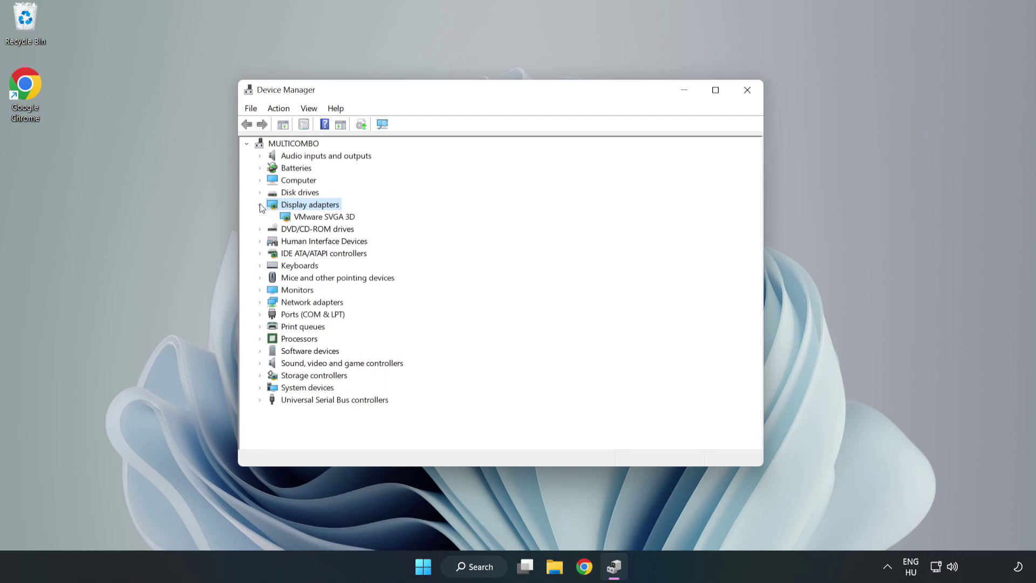
pyautogui.click(288, 222)
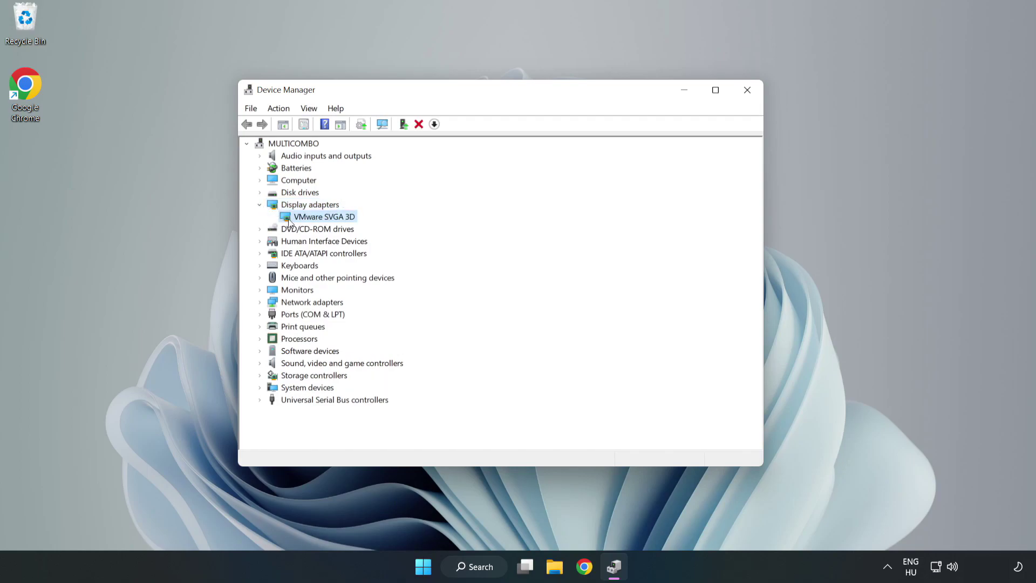
pyautogui.rightClick(322, 221)
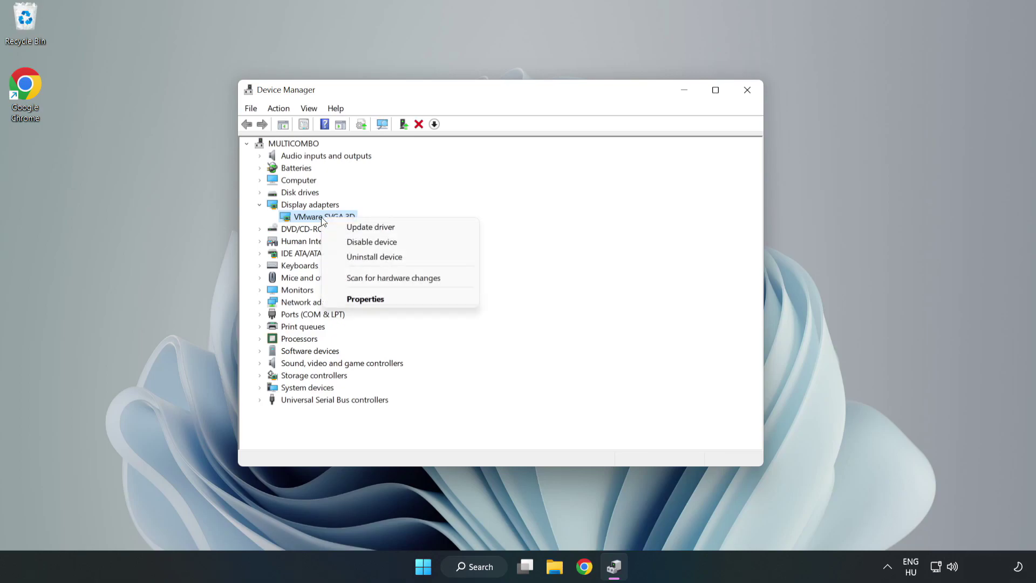
pyautogui.click(402, 232)
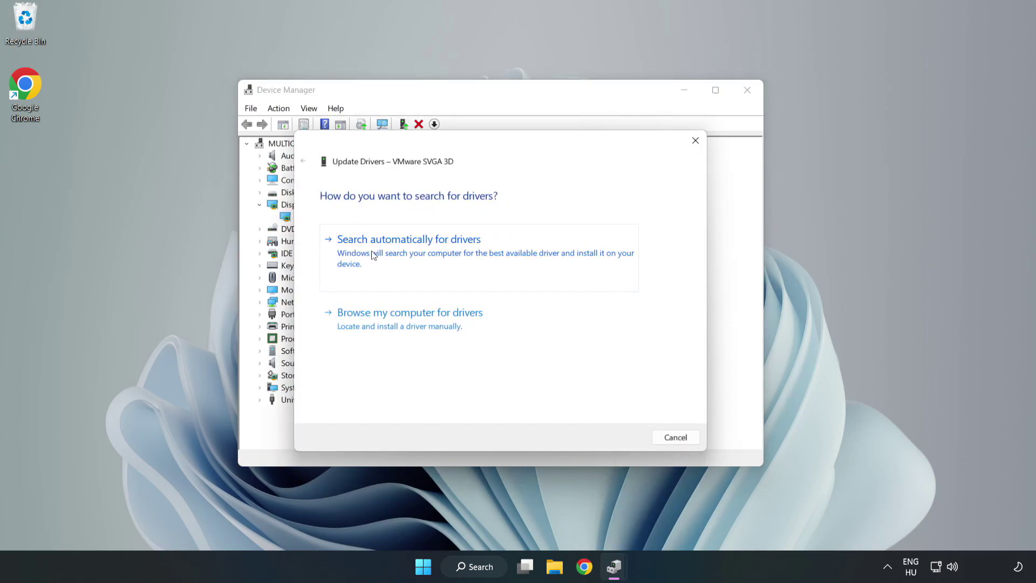
pyautogui.click(412, 253)
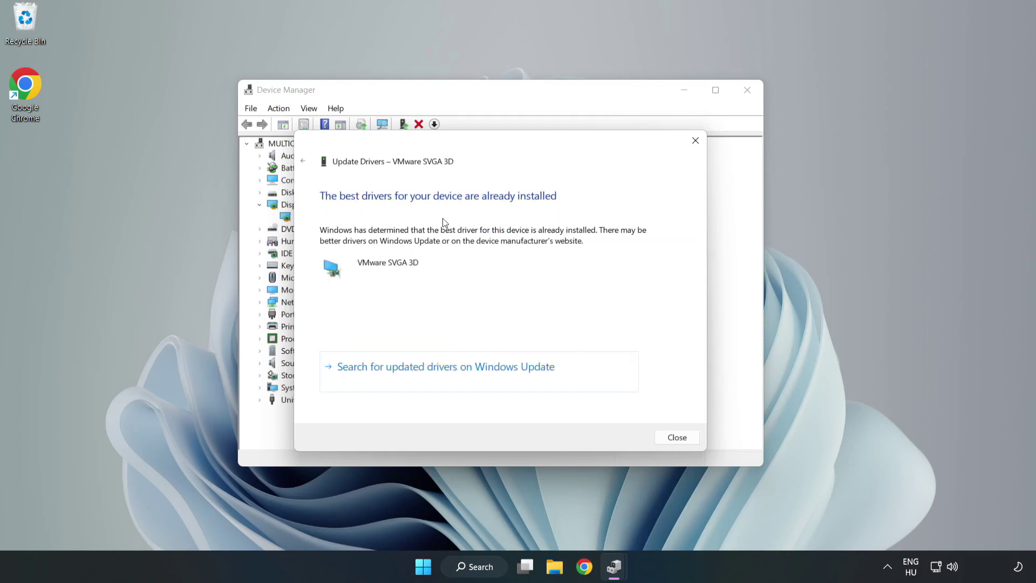
pyautogui.click(678, 438)
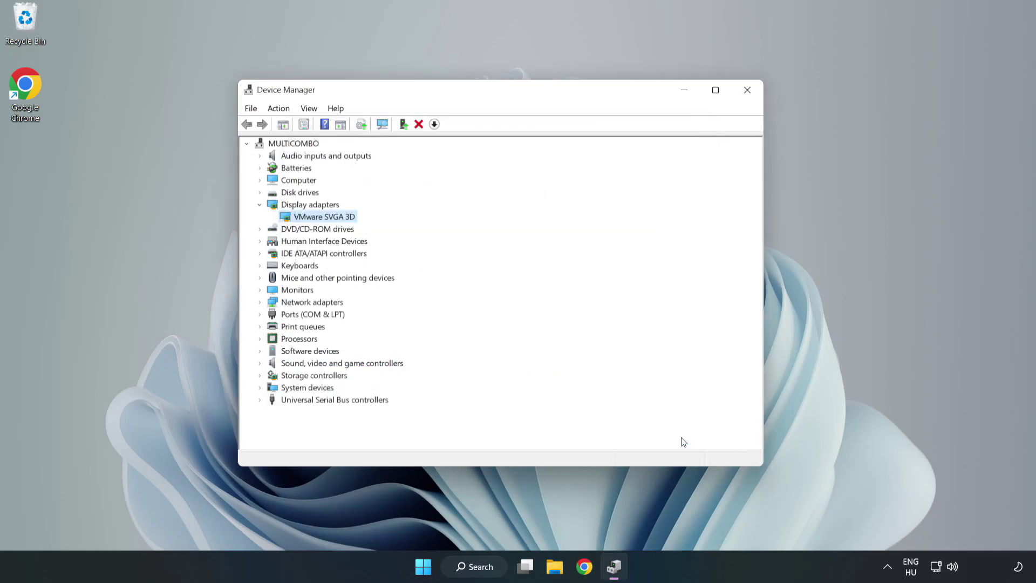
pyautogui.click(747, 94)
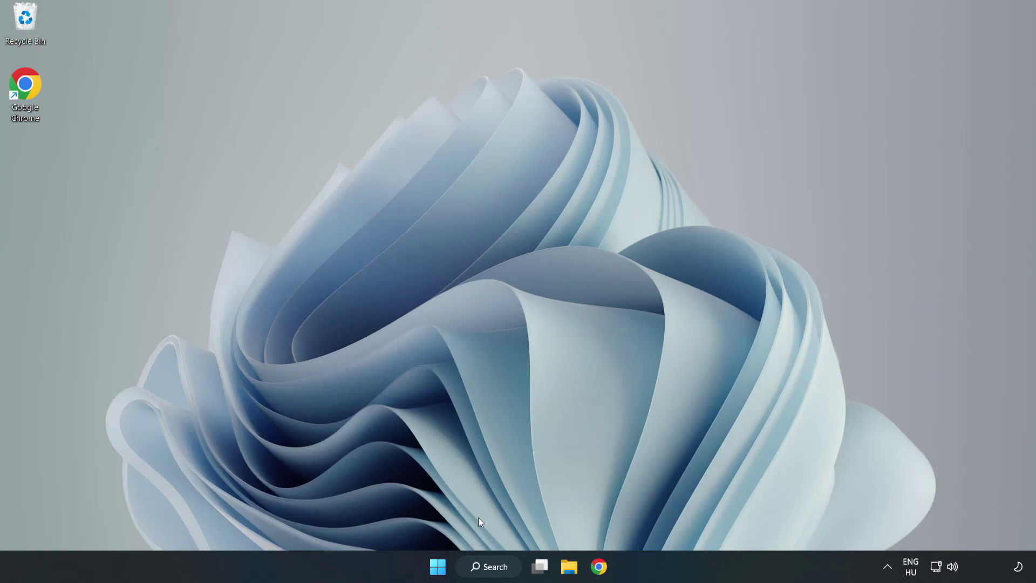
# Search 'updates', open Windows Update settings maximized, and check for updates.
pyautogui.click(496, 571)
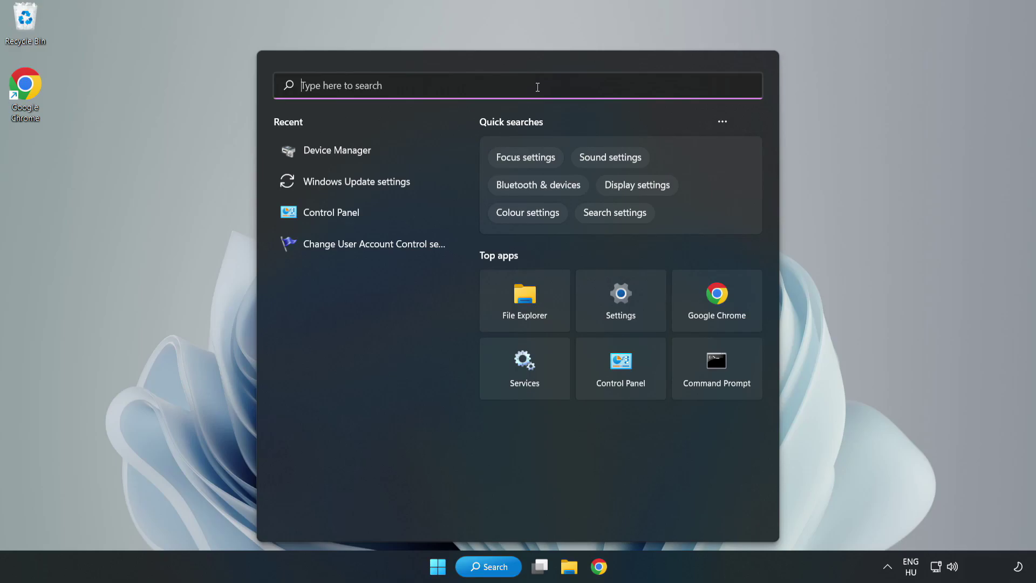
pyautogui.write('updates')
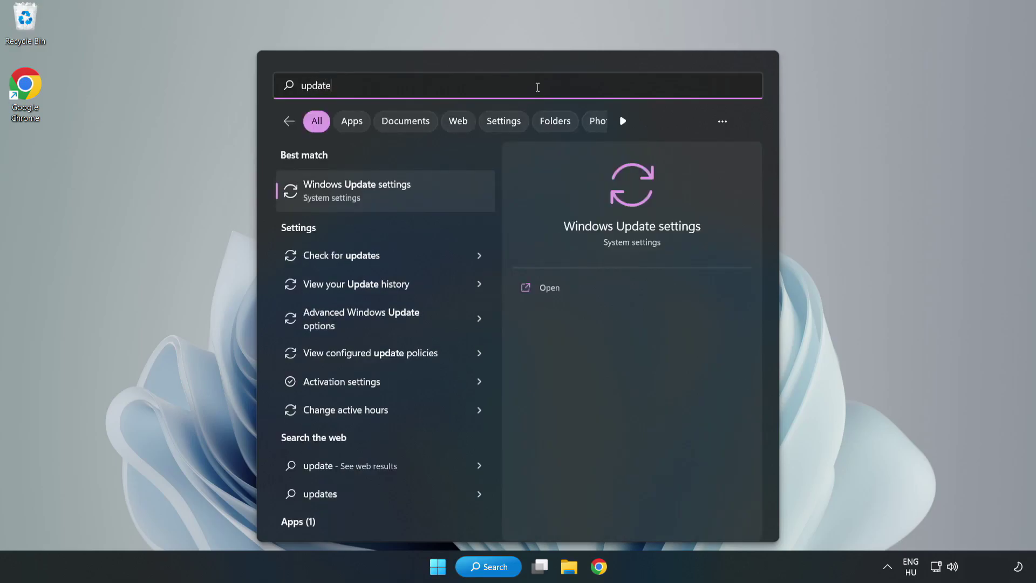
pyautogui.click(370, 194)
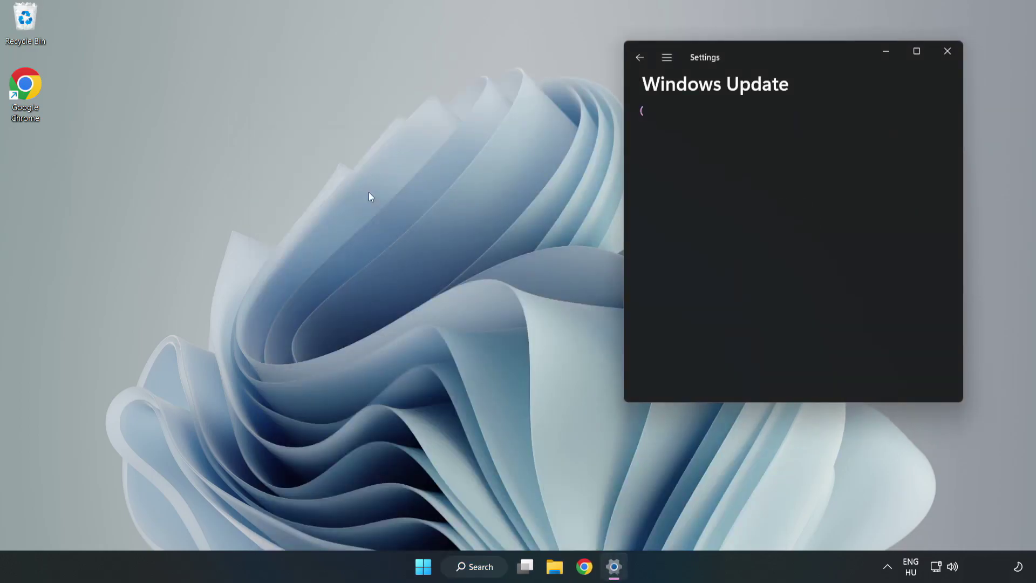
pyautogui.click(916, 52)
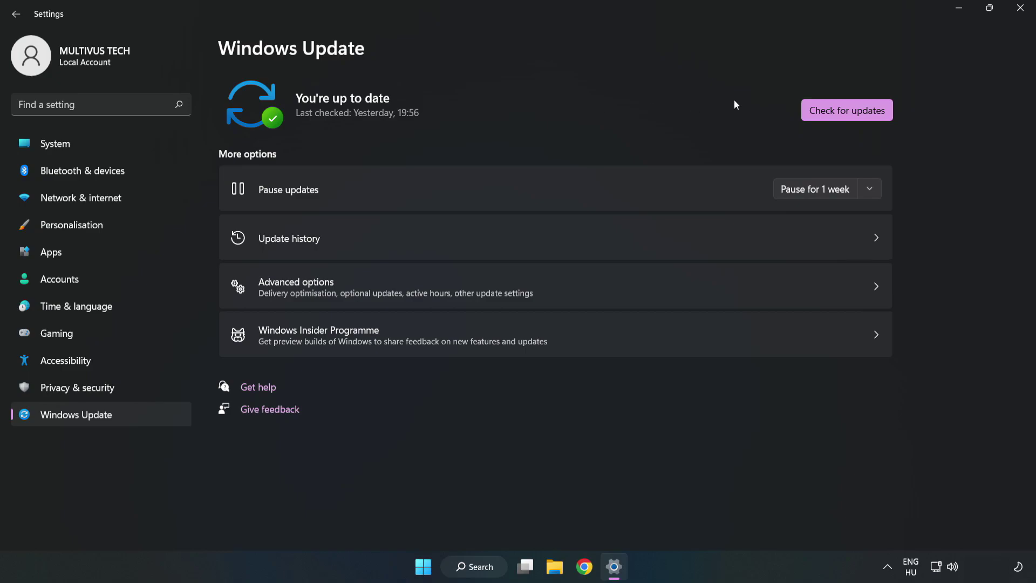
pyautogui.click(850, 112)
# Close Settings and open the Properties of the YOUR NOT WORKING APP desktop shortcut.
pyautogui.click(1021, 8)
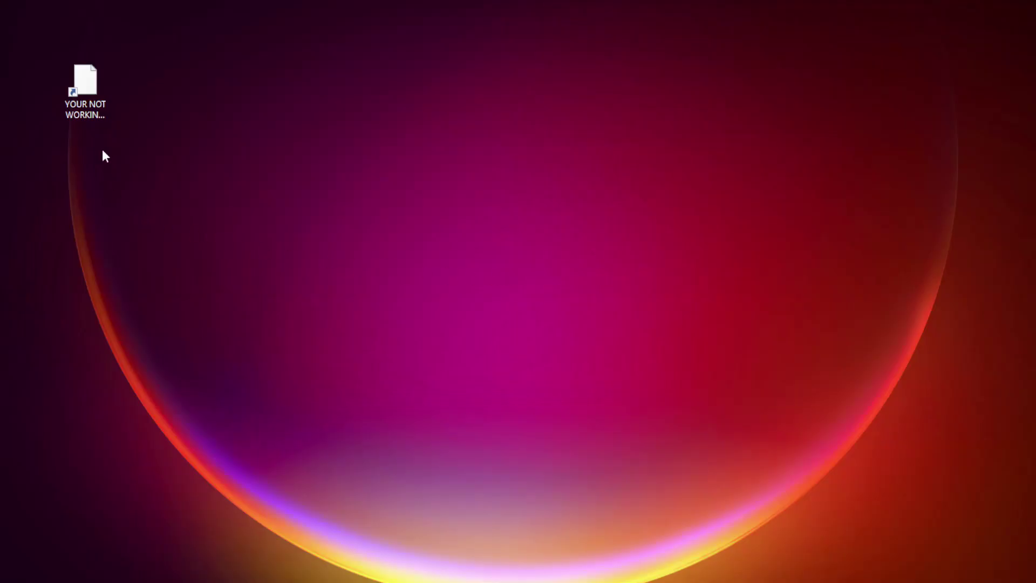
pyautogui.click(76, 108)
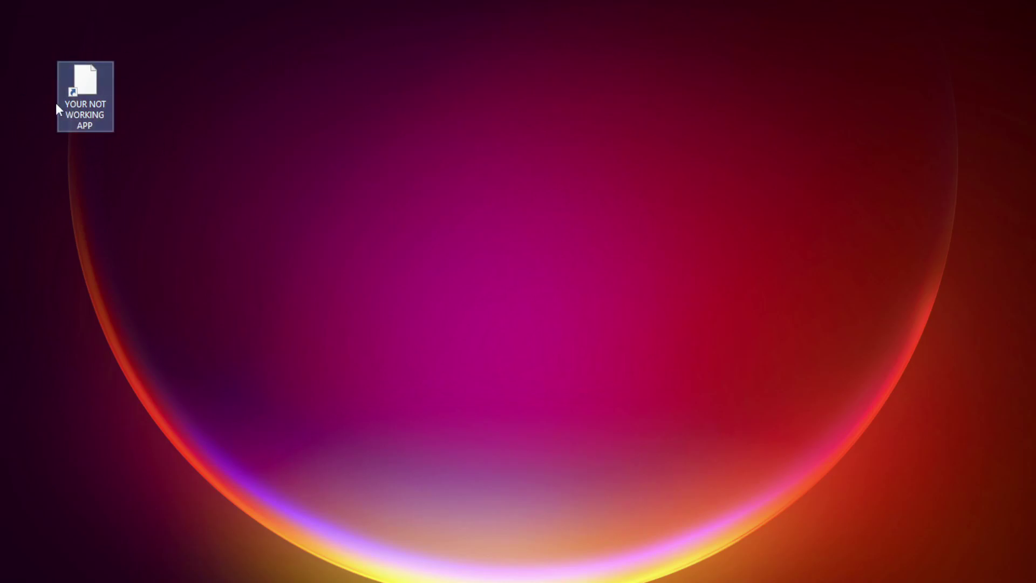
pyautogui.rightClick(85, 76)
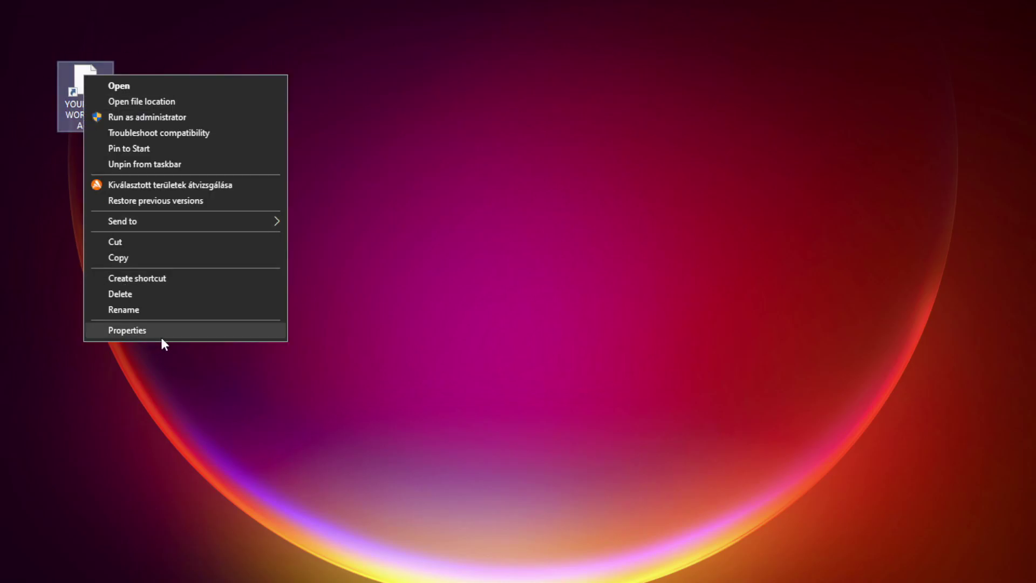
pyautogui.click(208, 330)
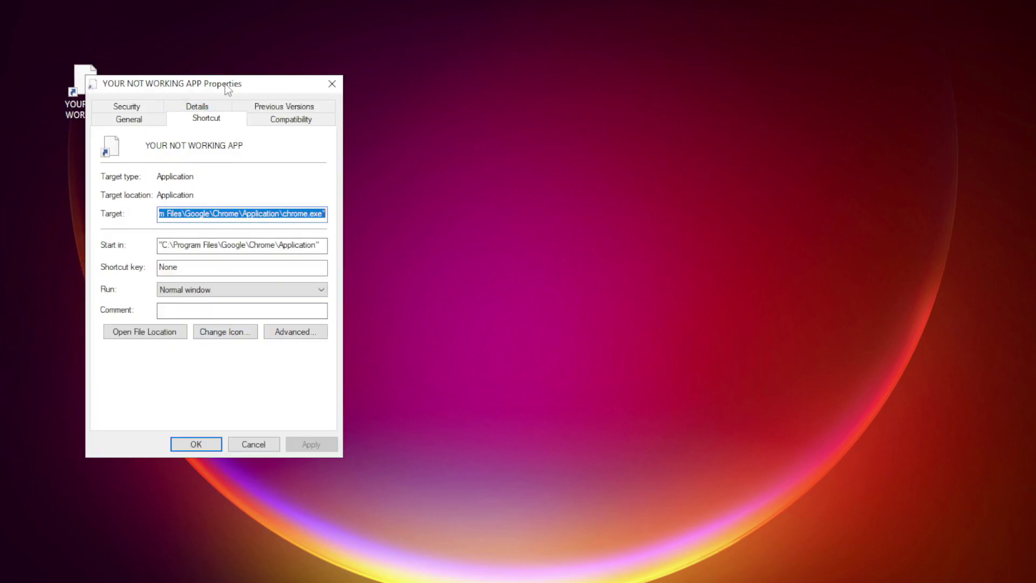
pyautogui.moveTo(228, 82); pyautogui.dragTo(523, 116)
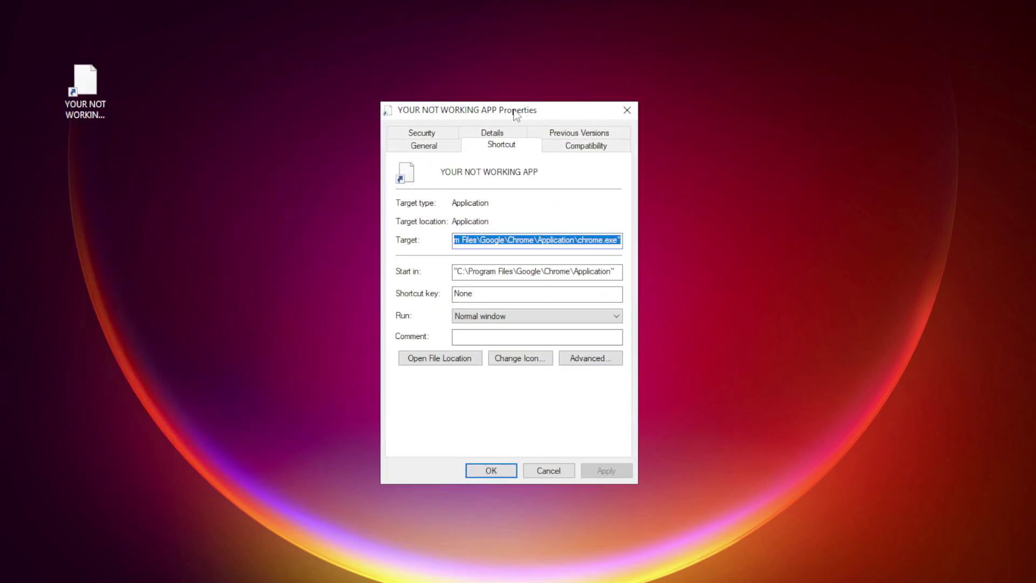
# Set Windows 8 compatibility mode and run as administrator, then apply and confirm.
pyautogui.click(605, 147)
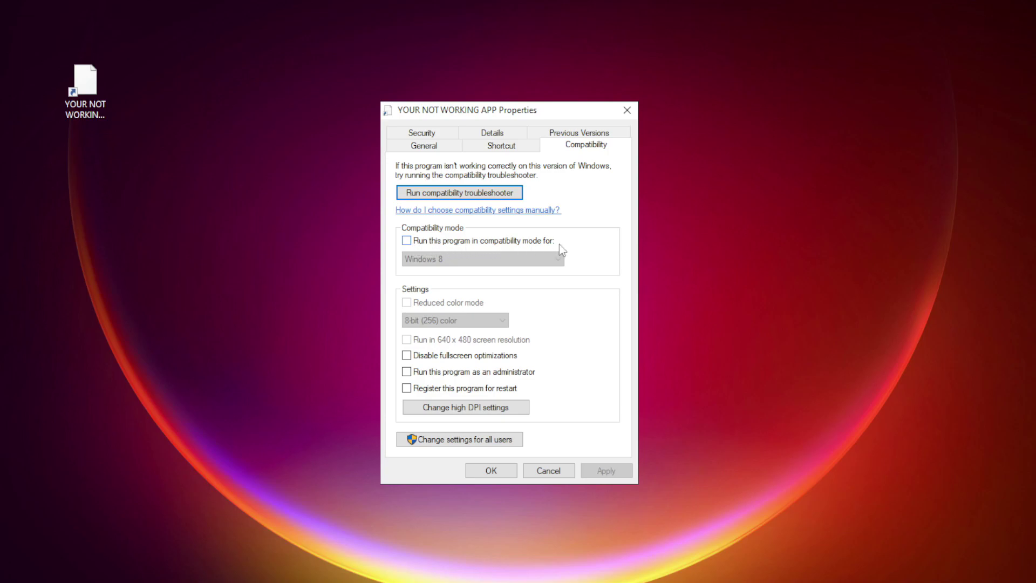
pyautogui.click(421, 241)
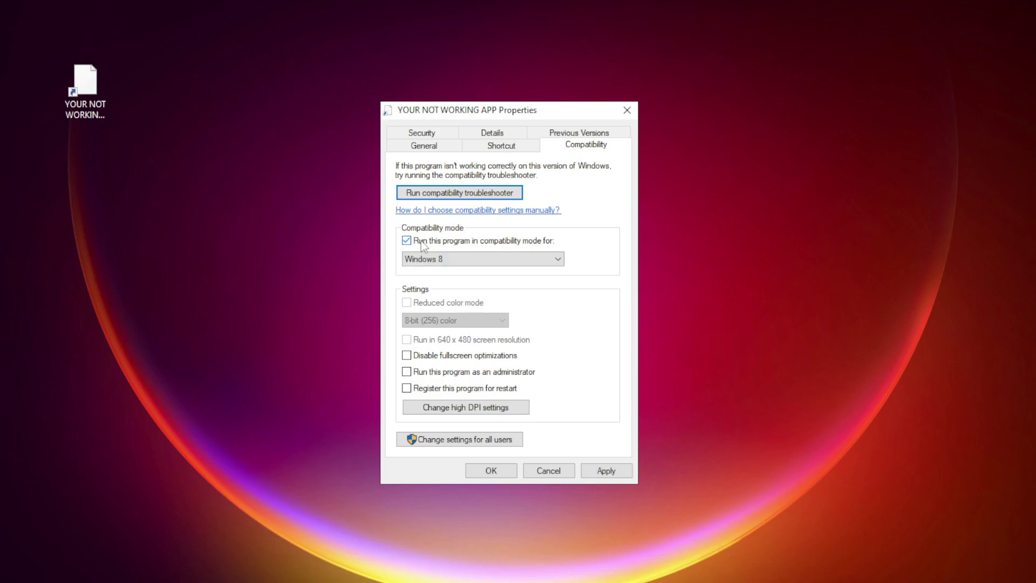
pyautogui.click(453, 259)
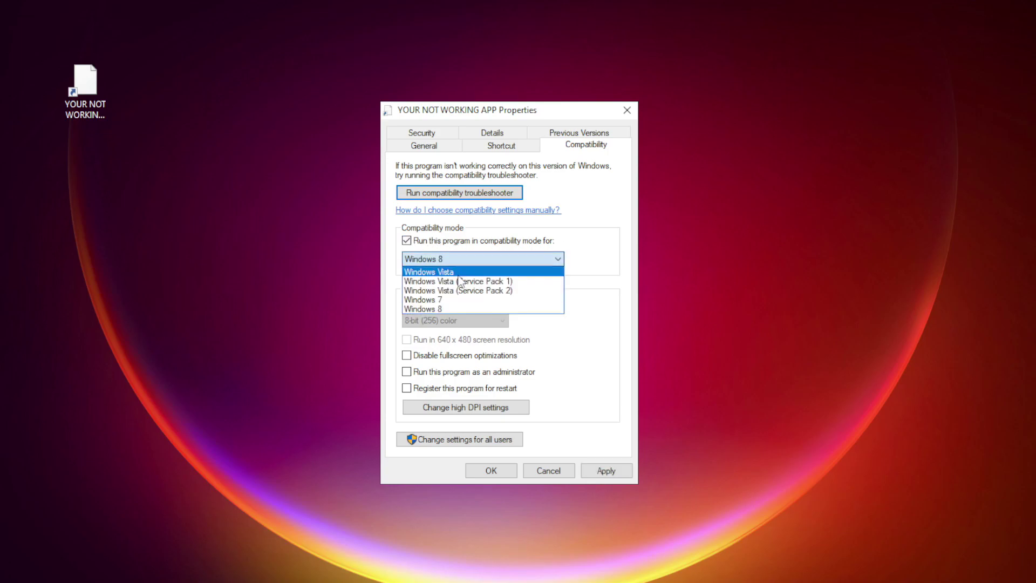
pyautogui.click(453, 306)
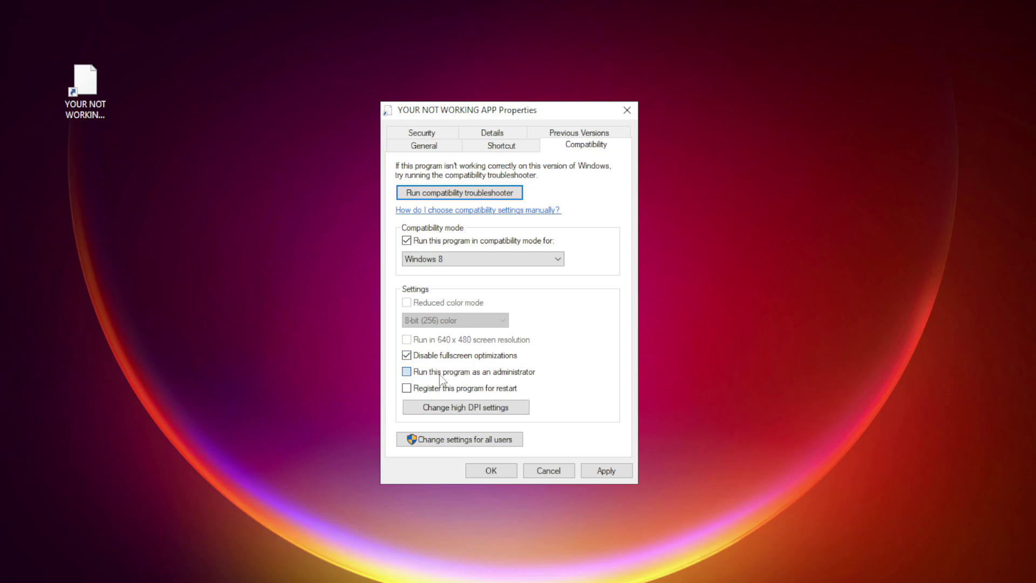
pyautogui.click(420, 372)
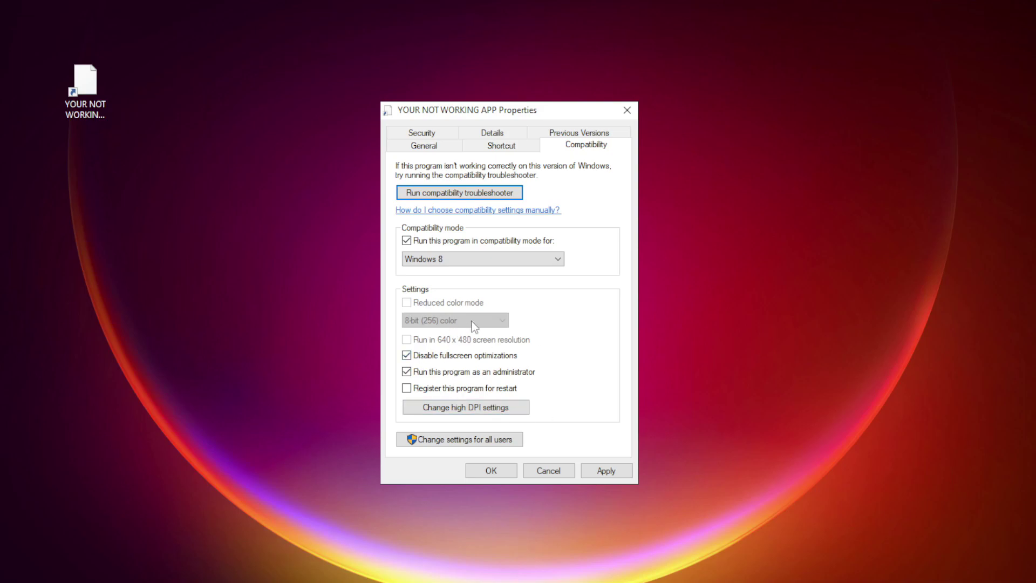
pyautogui.click(606, 471)
pyautogui.click(492, 471)
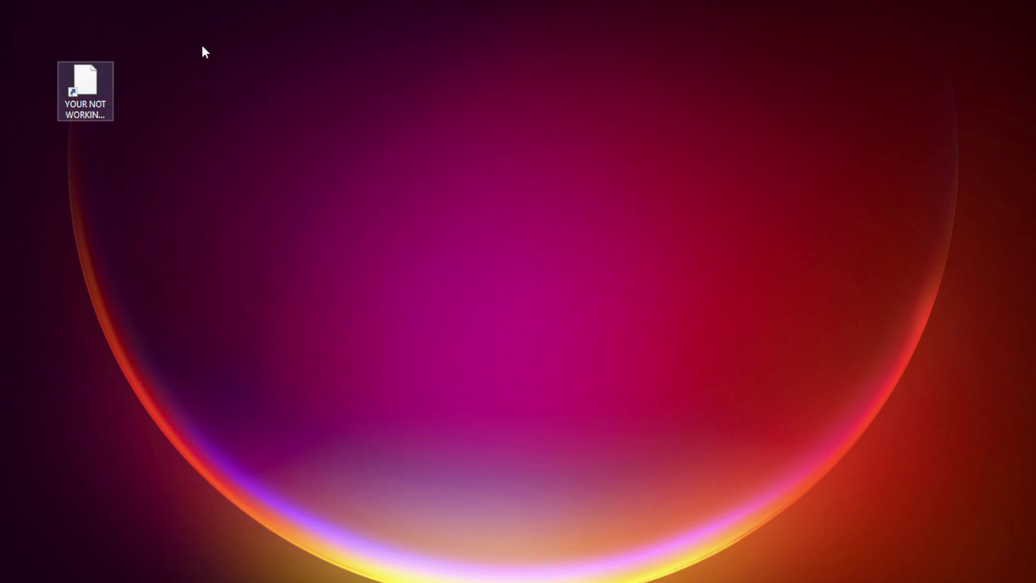
# Launch the YOUR NOT WORKING APP desktop shortcut to test whether it starts.
pyautogui.doubleClick(79, 93)
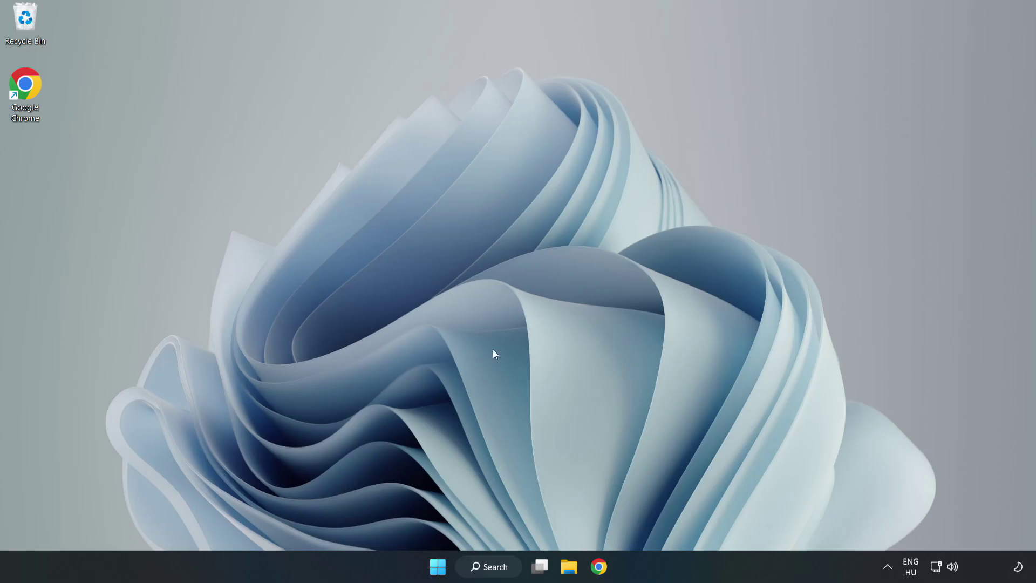
# Launch Task Manager from the Start button menu and show the Startup apps list.
pyautogui.rightClick(440, 572)
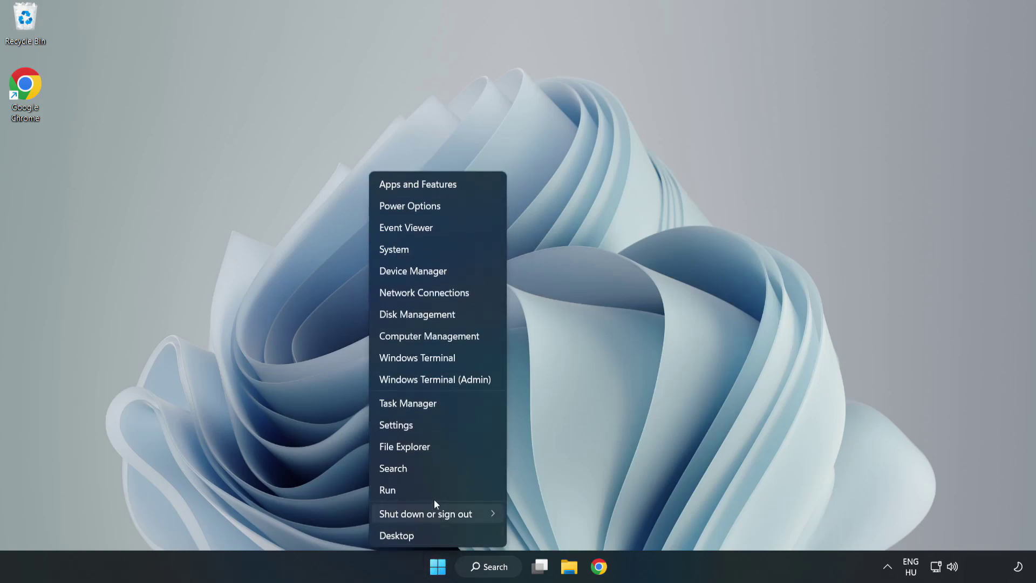
pyautogui.click(435, 405)
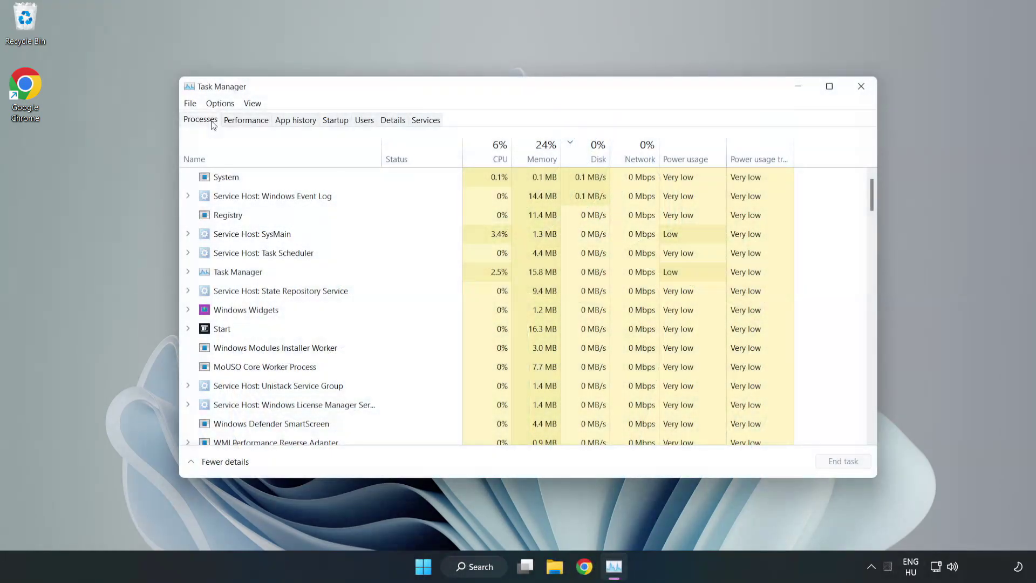
pyautogui.click(336, 123)
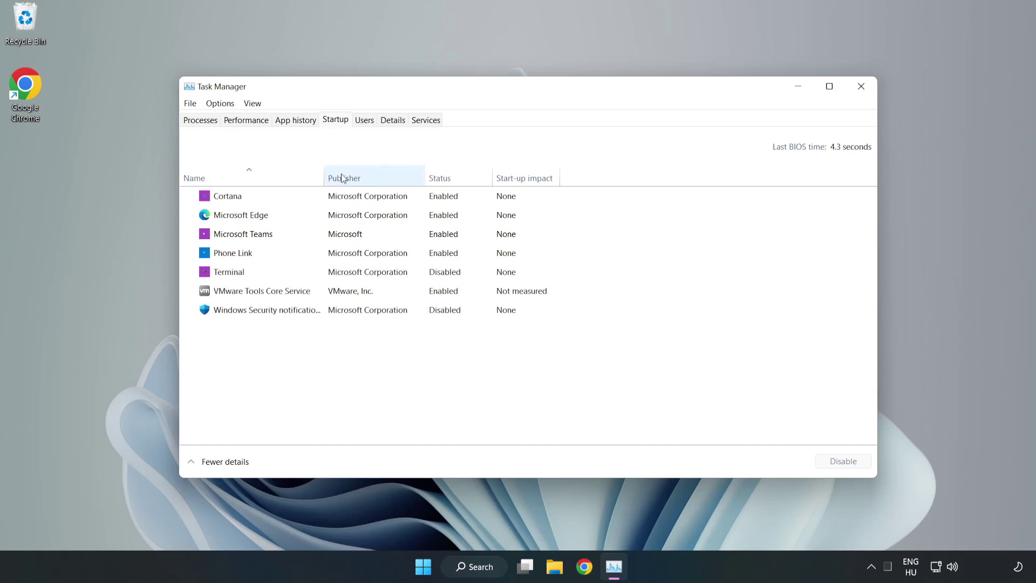
# Disable Cortana, Microsoft Edge, Microsoft Teams and Phone Link from launching at startup.
pyautogui.click(360, 202)
pyautogui.click(838, 461)
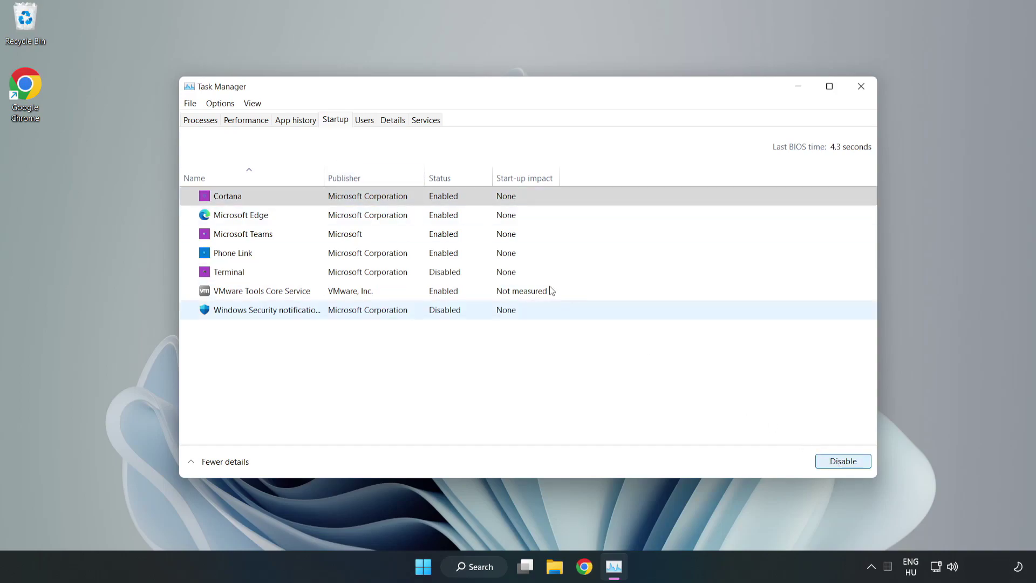
pyautogui.click(539, 215)
pyautogui.click(838, 460)
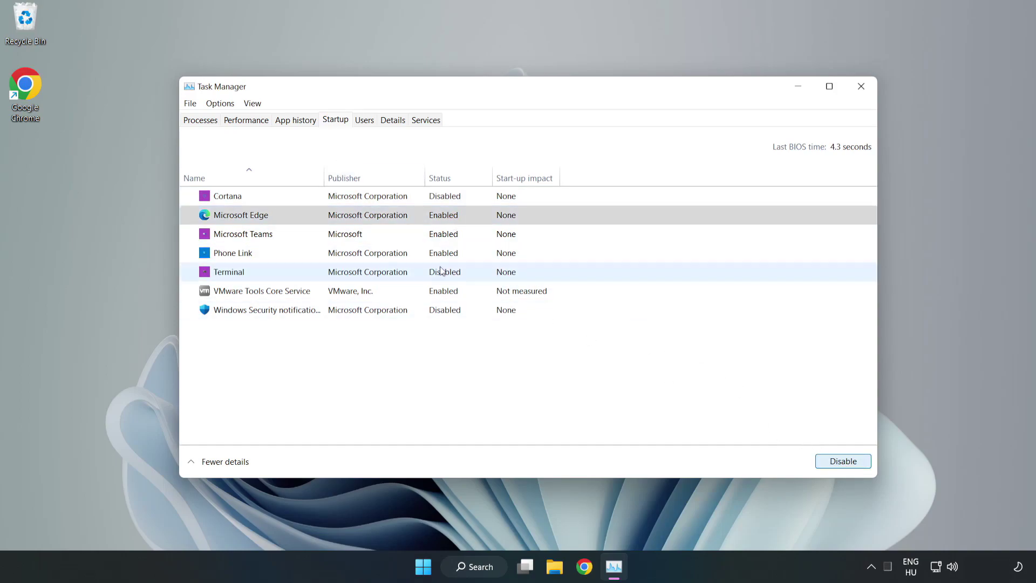
pyautogui.click(354, 236)
pyautogui.click(838, 460)
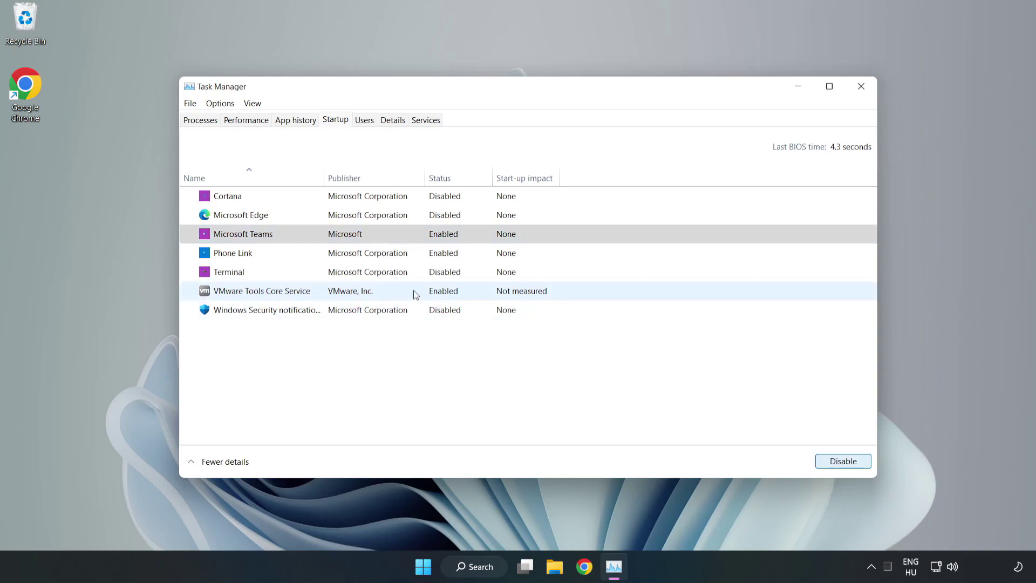
pyautogui.click(344, 253)
pyautogui.click(862, 465)
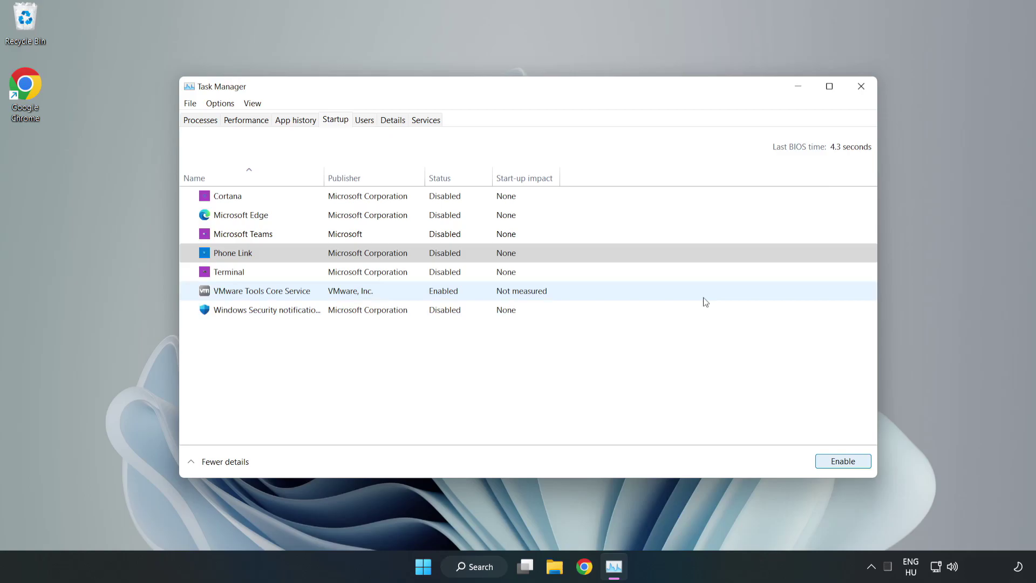
# Close Task Manager, search 'security', and launch the Windows Security app.
pyautogui.click(861, 87)
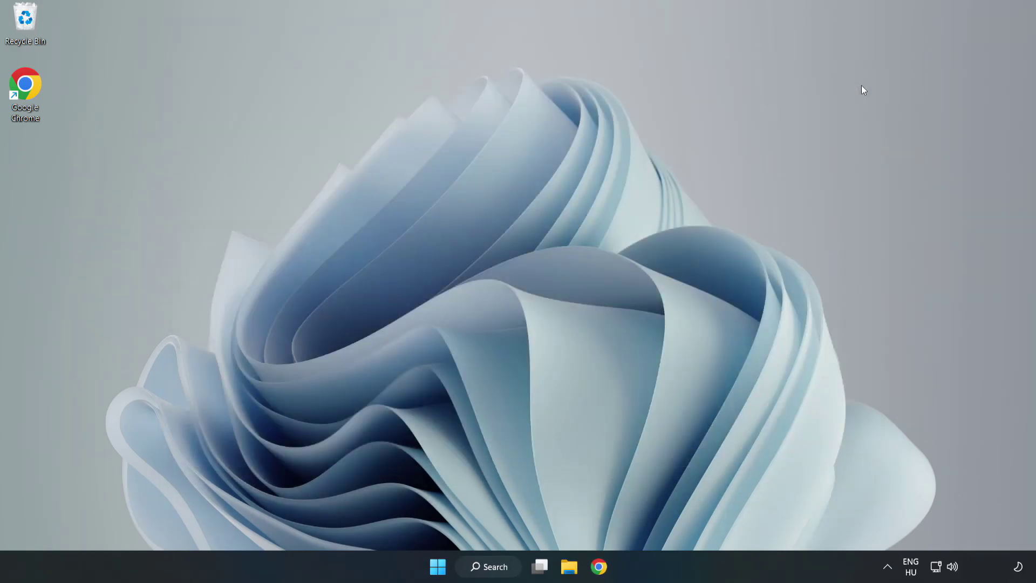
pyautogui.click(489, 568)
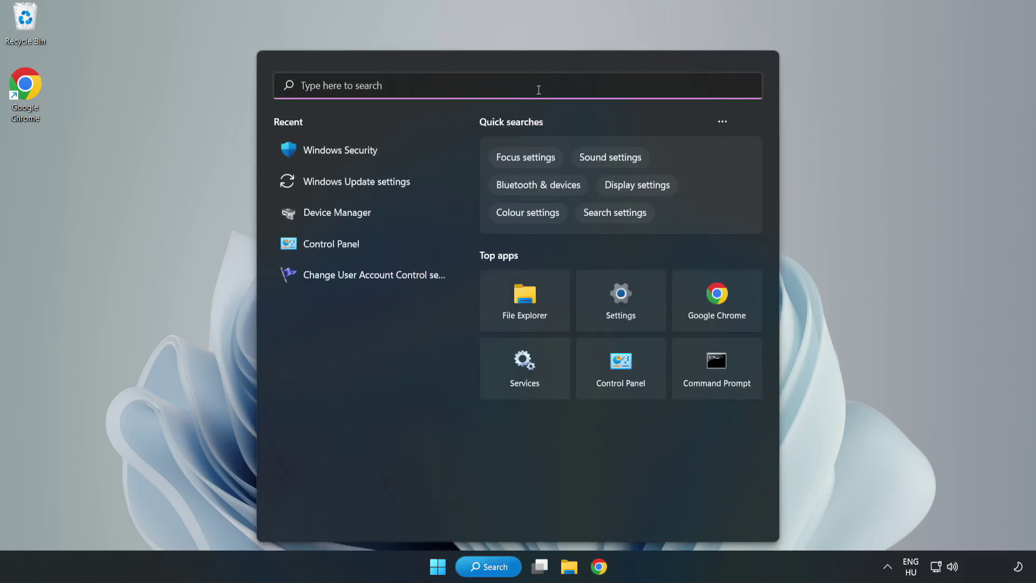
pyautogui.write('sec')
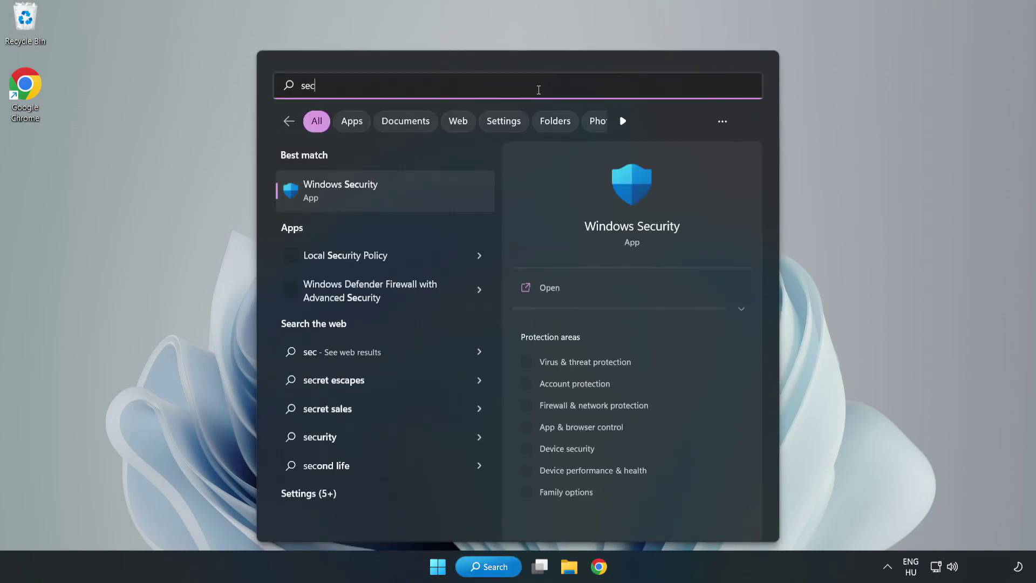
pyautogui.write('urity')
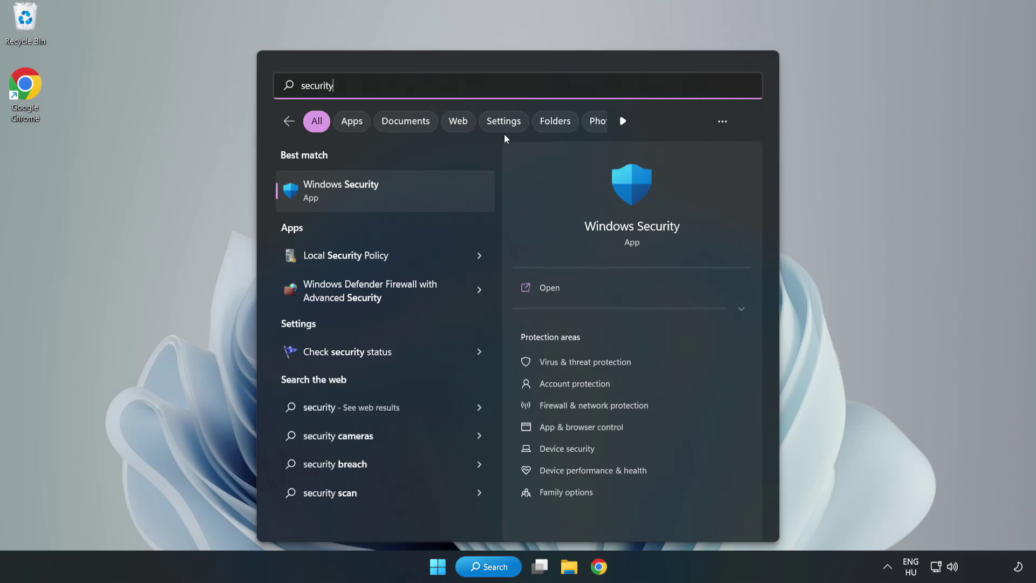
pyautogui.click(374, 196)
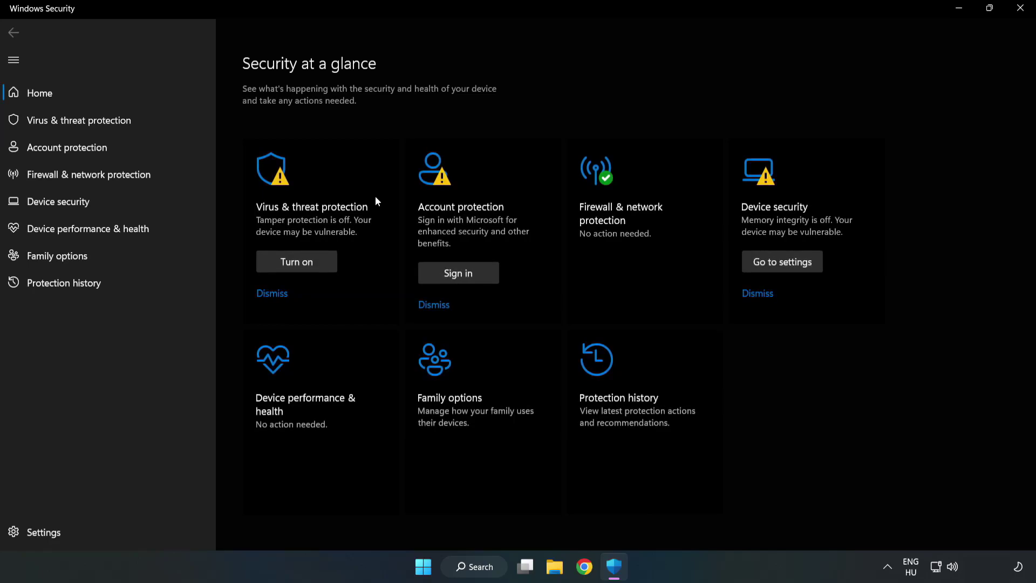
# Go to Virus & threat protection settings and open Add or remove exclusions.
pyautogui.click(67, 124)
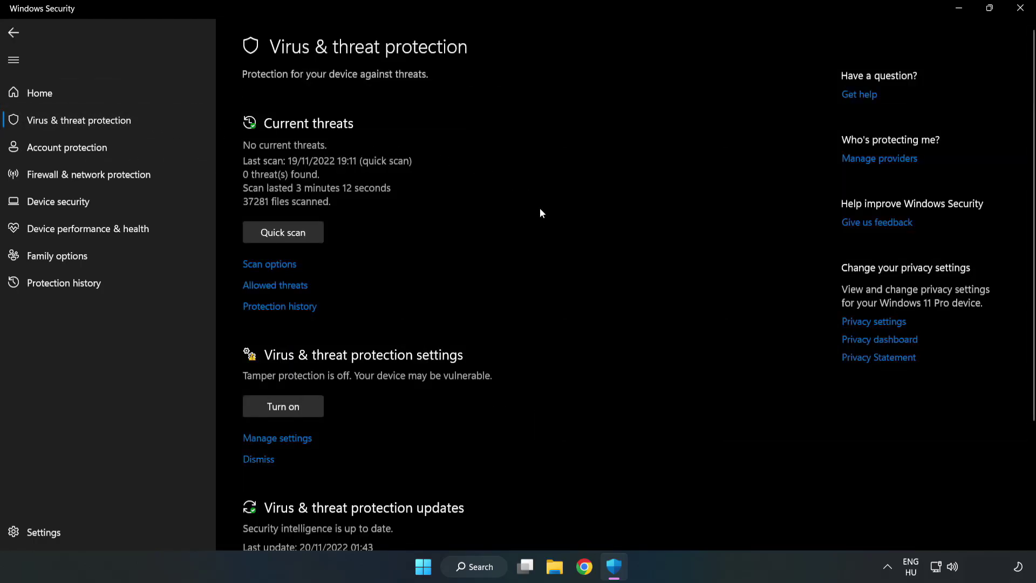
pyautogui.scroll(-3, 539, 208)
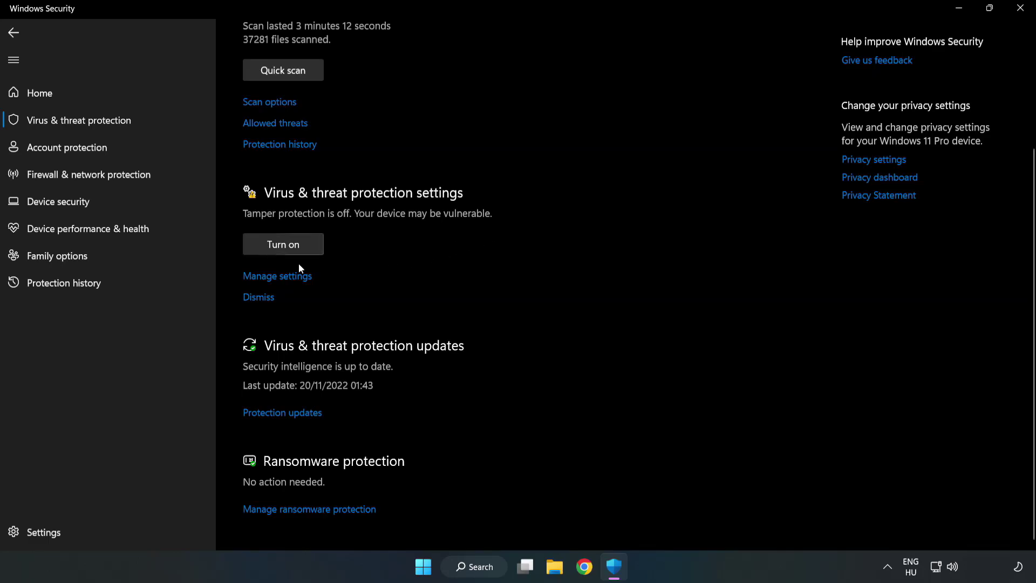
pyautogui.click(283, 278)
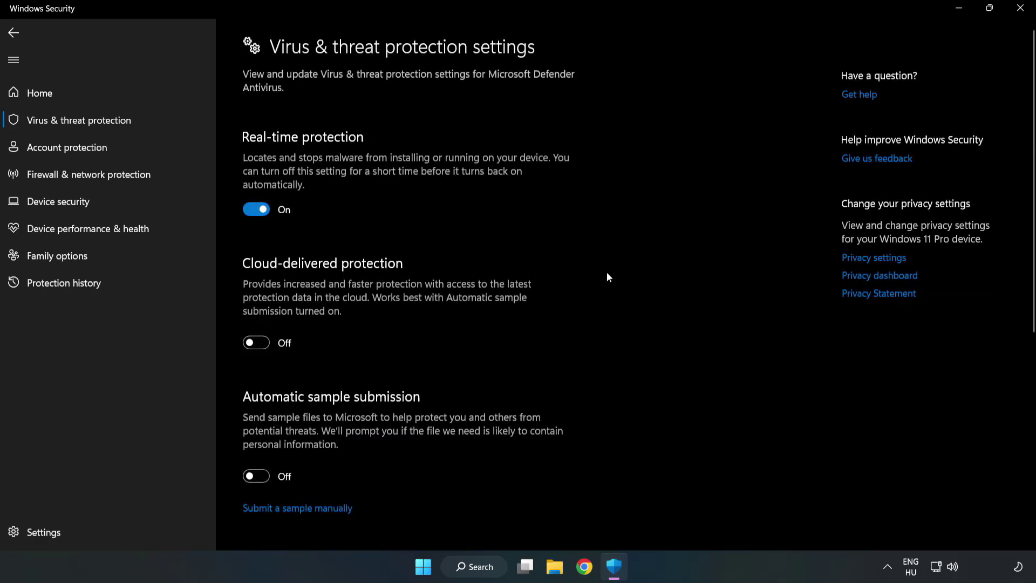
pyautogui.scroll(-6, 658, 271)
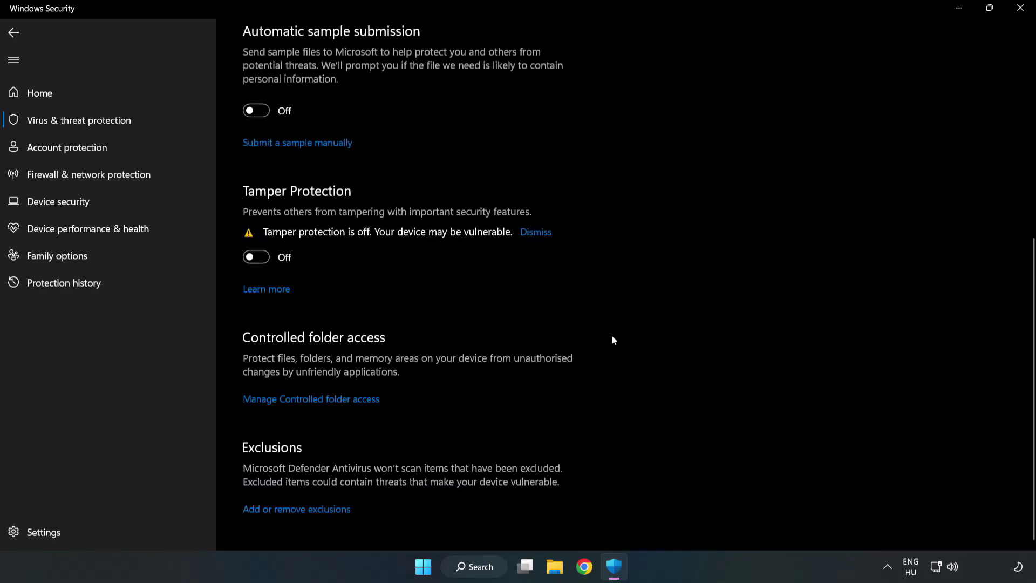
pyautogui.click(307, 511)
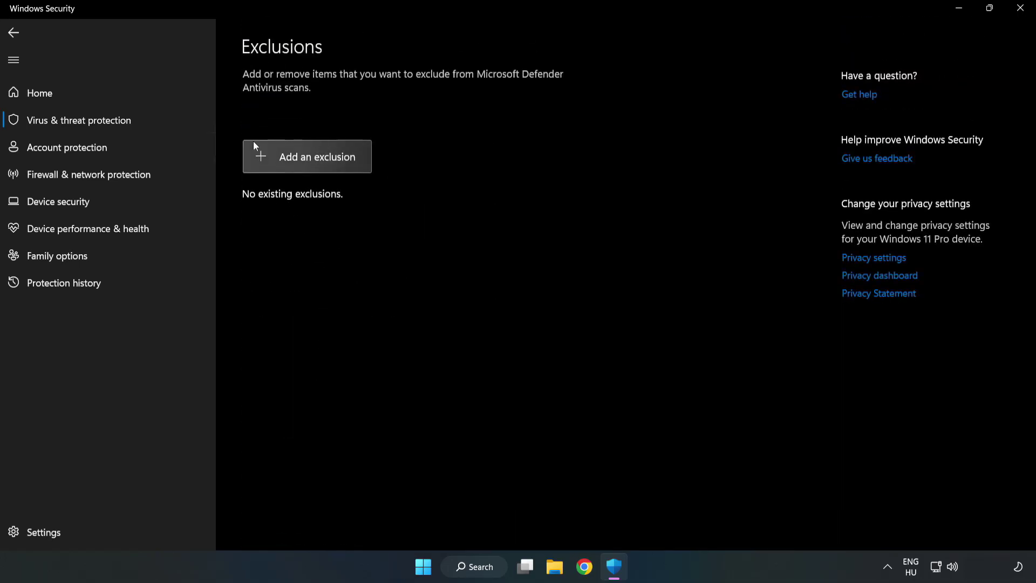
# Add a file exclusion for the shortcut in C:\Program Files (x86)\NOT WORKING APP.
pyautogui.click(316, 161)
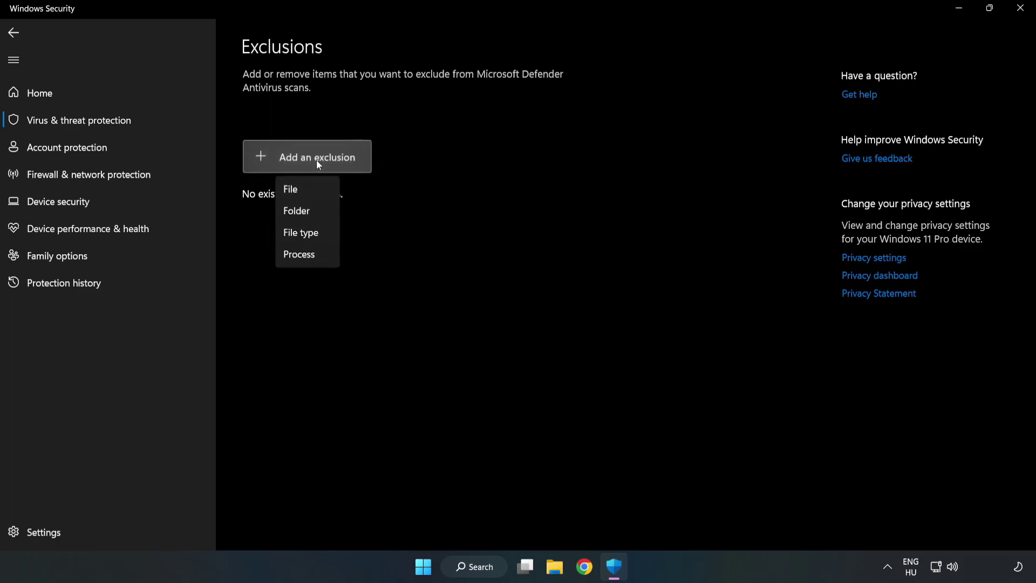
pyautogui.click(295, 189)
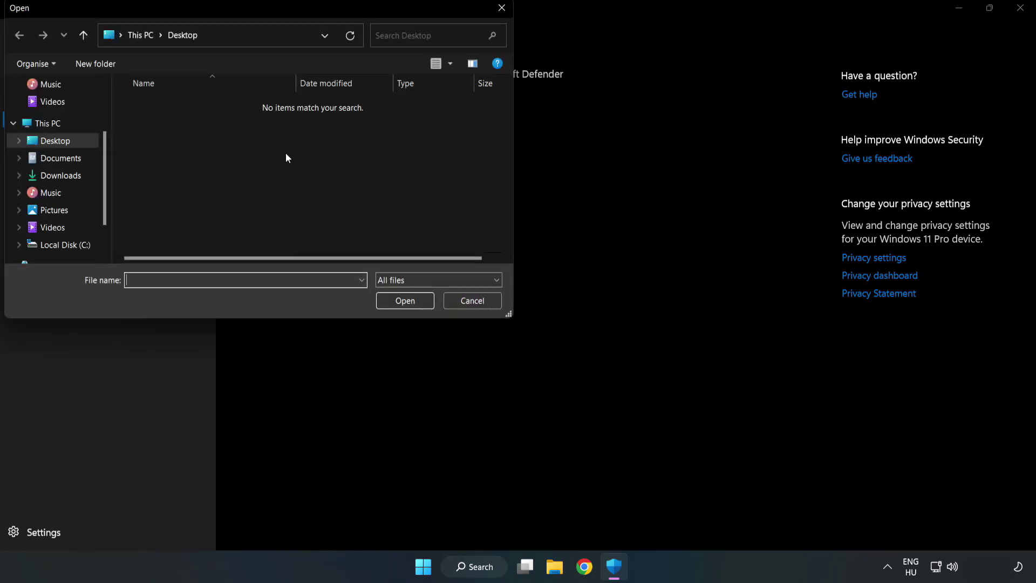
pyautogui.moveTo(278, 11); pyautogui.dragTo(477, 116)
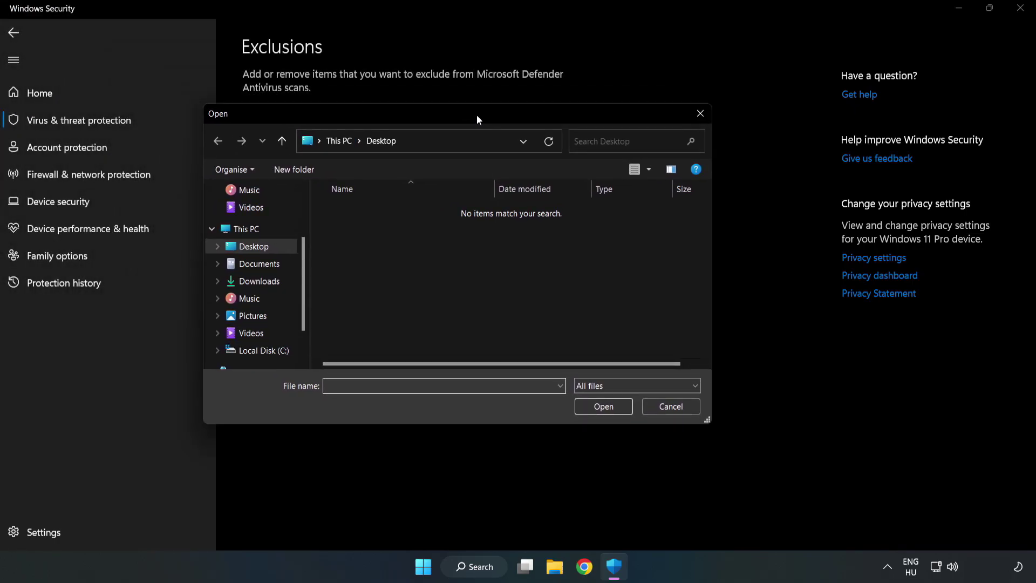
pyautogui.click(269, 351)
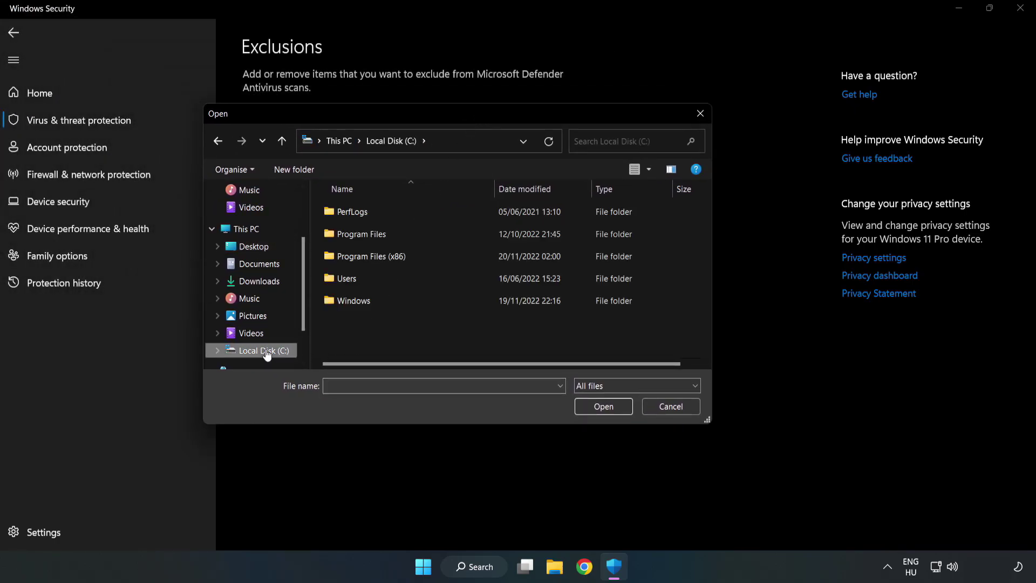
pyautogui.doubleClick(407, 257)
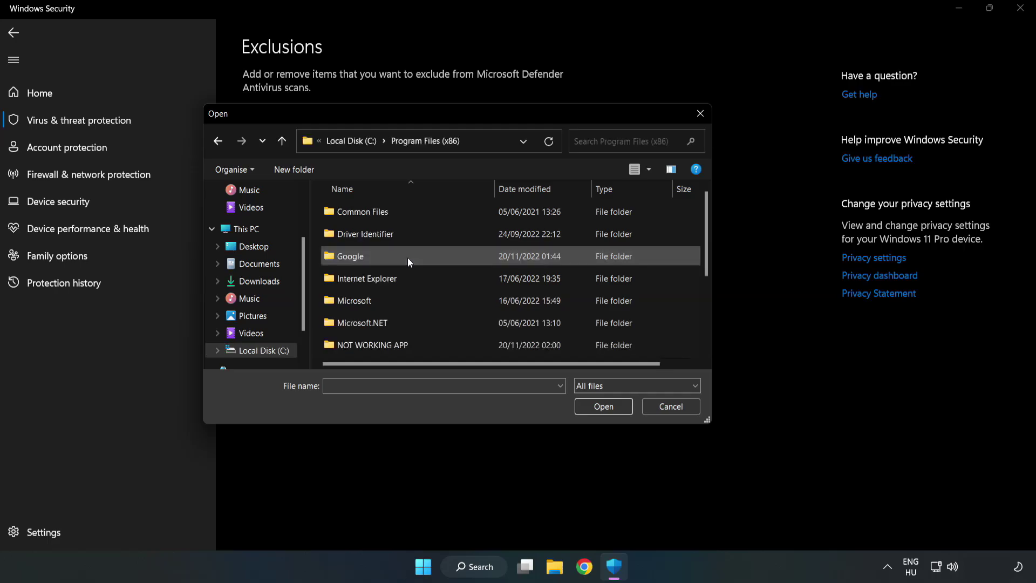
pyautogui.doubleClick(406, 342)
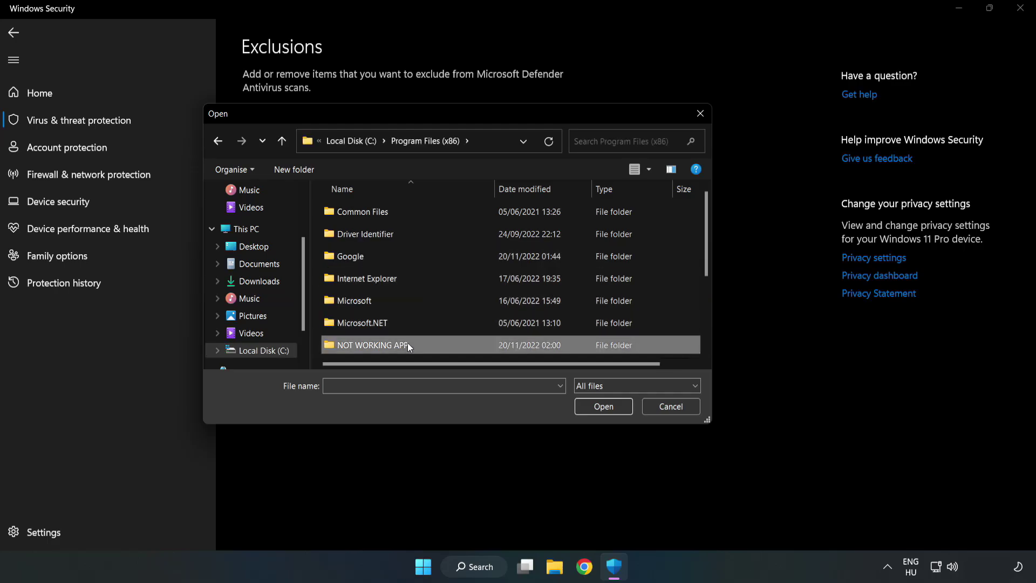
pyautogui.click(364, 216)
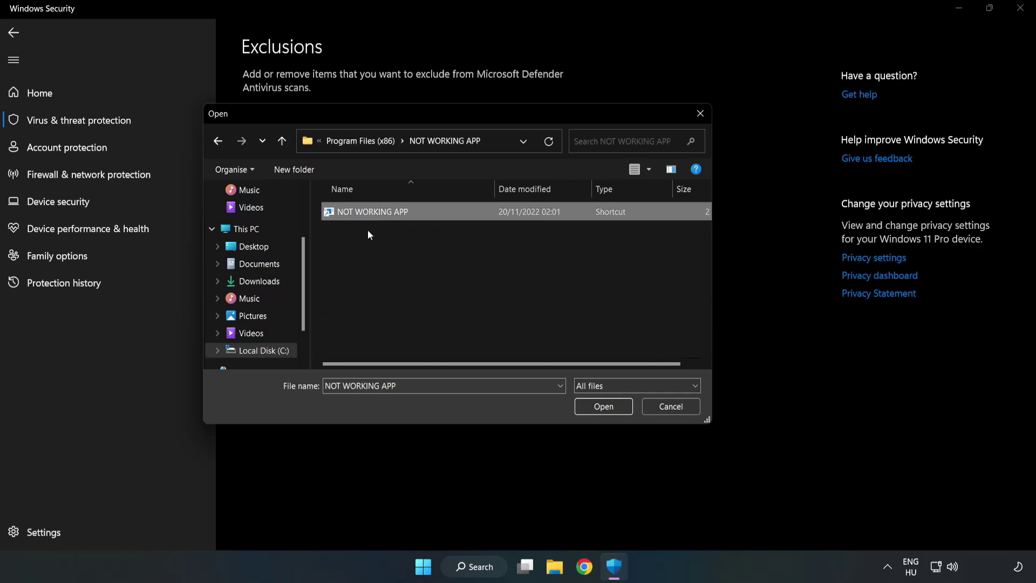
pyautogui.click(604, 407)
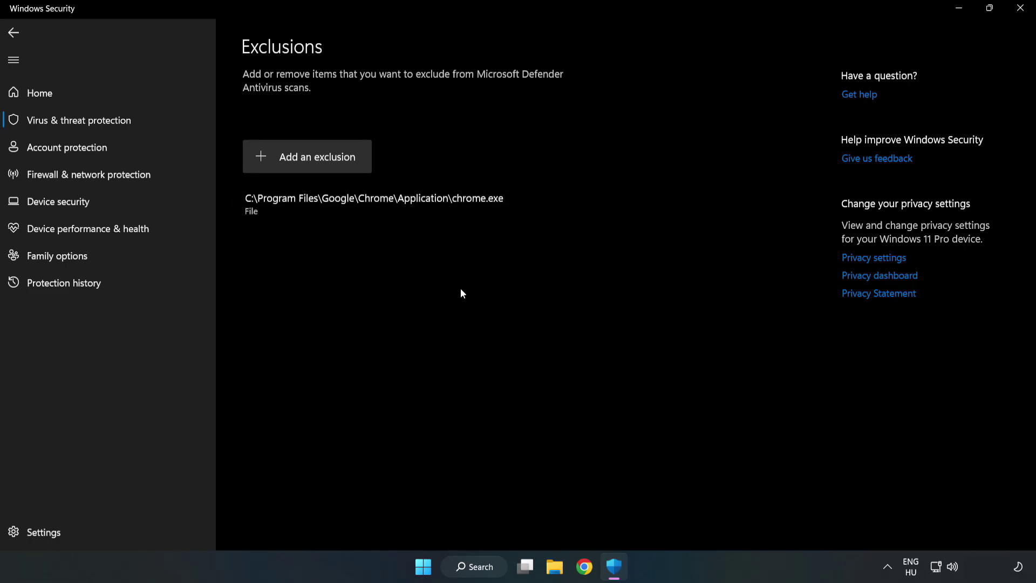
# Close Windows Security and open the Start menu power options showing Restart.
pyautogui.click(1020, 13)
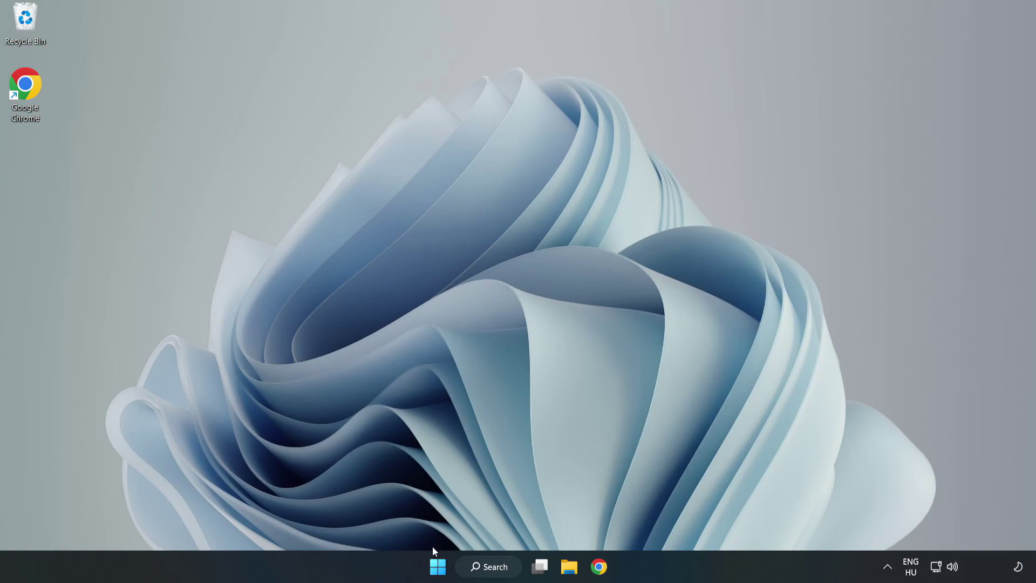
pyautogui.click(438, 566)
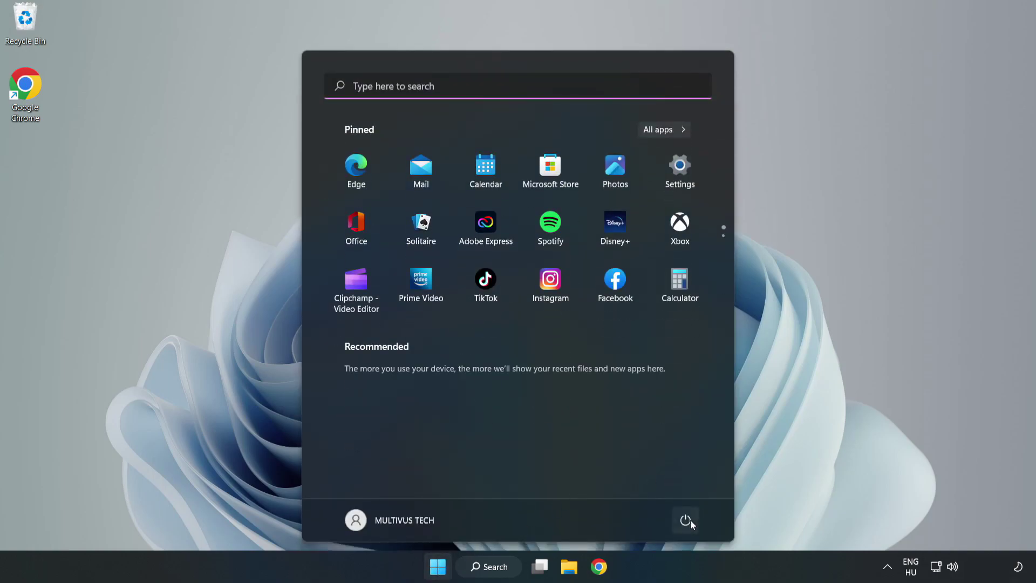
pyautogui.click(685, 519)
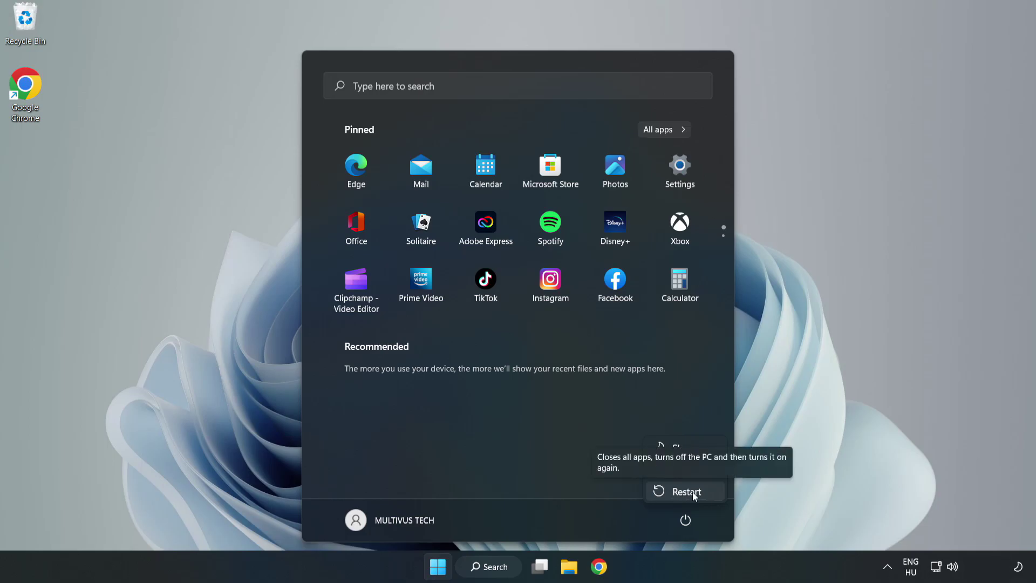